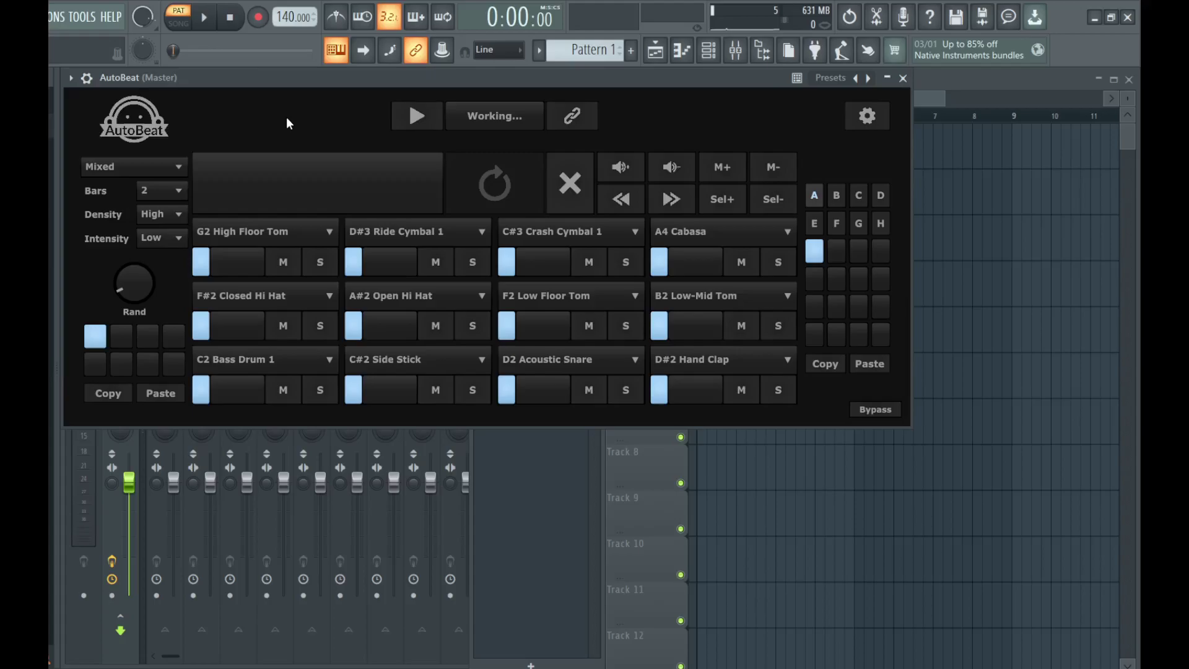
# Check the MONSTER Drum instrument loaded in the channel rack, and reopen the AutoBeat plugin.
pyautogui.click(75, 483)
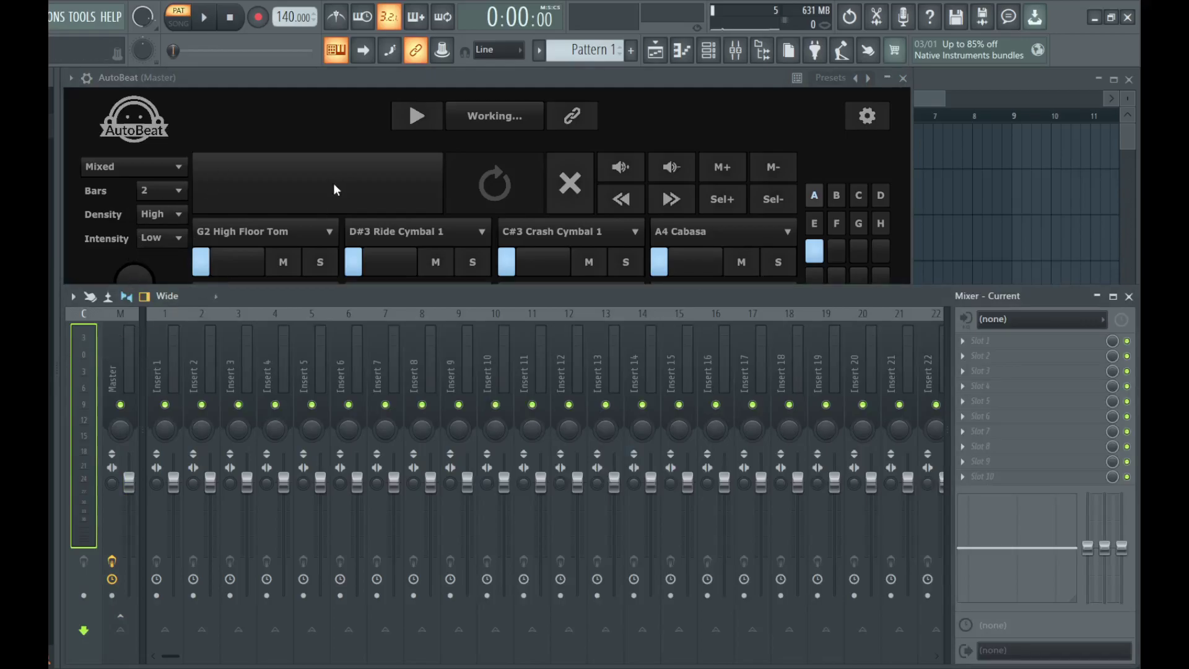
pyautogui.click(903, 78)
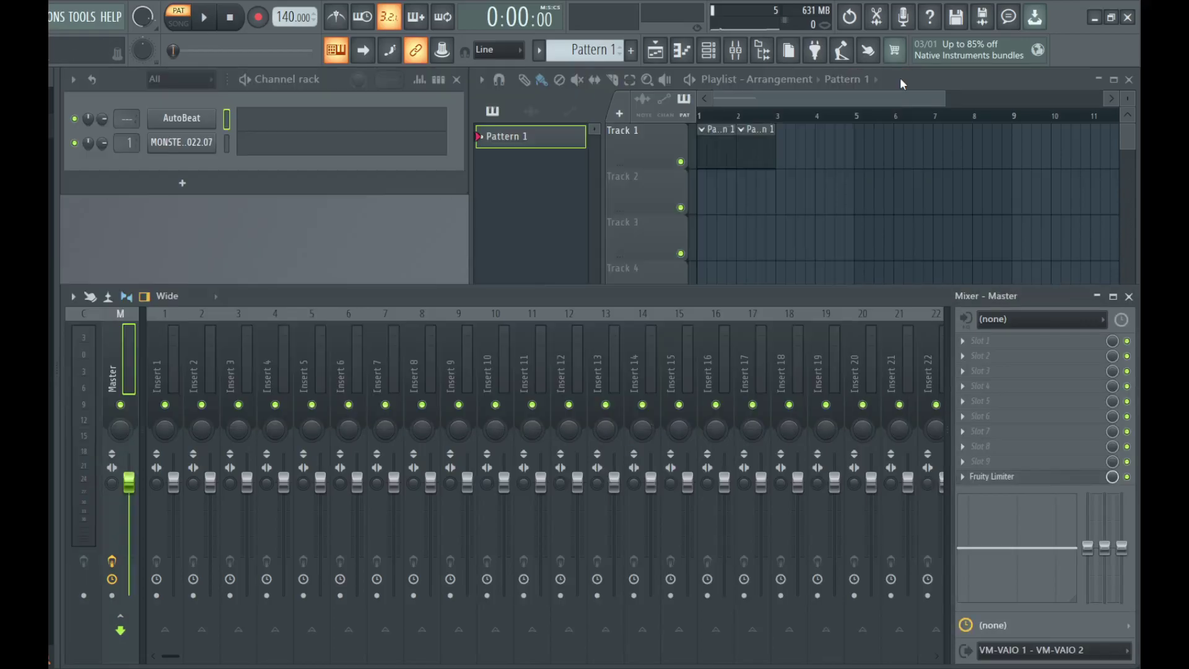
pyautogui.click(167, 144)
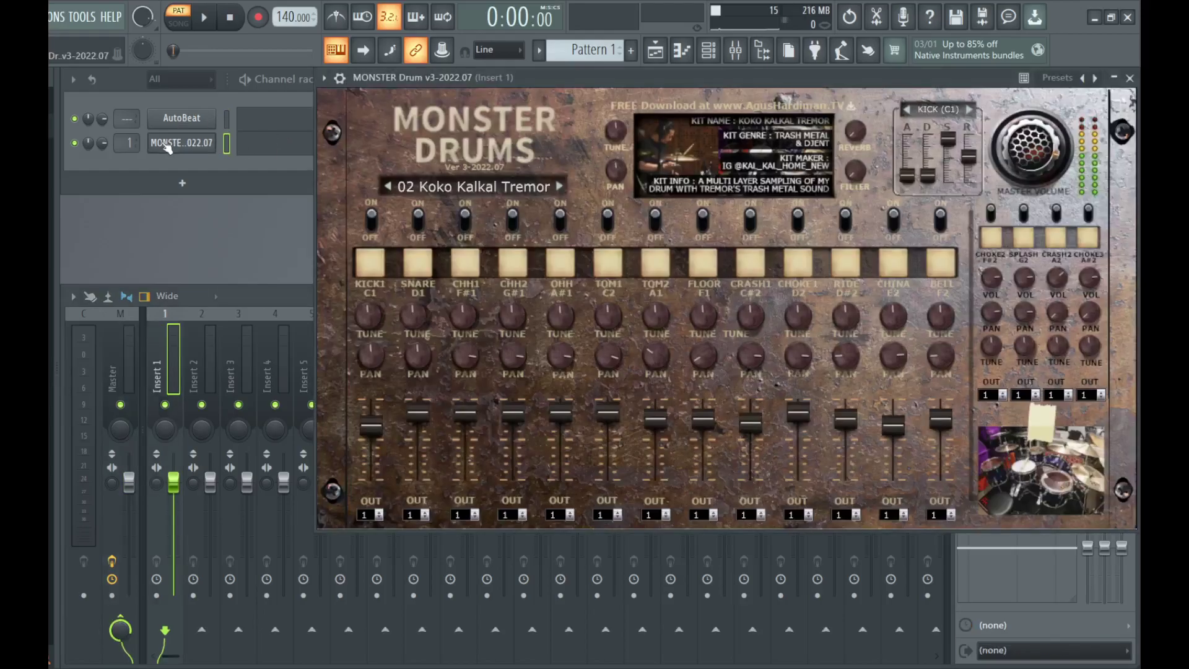
pyautogui.click(1131, 79)
pyautogui.click(186, 118)
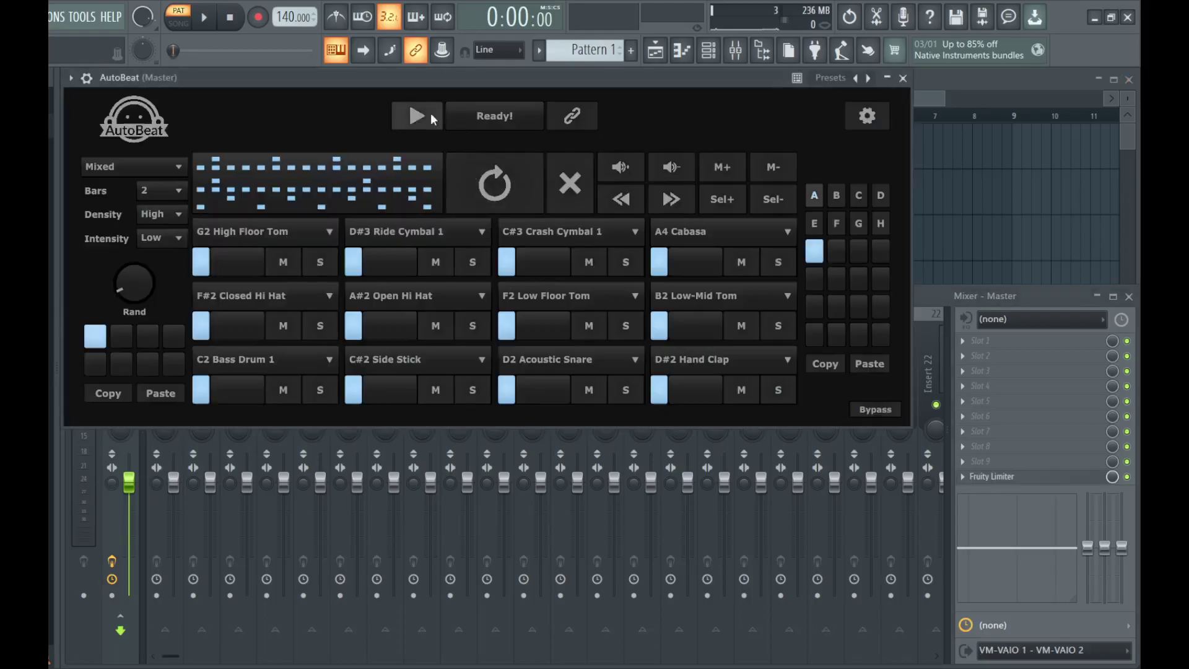
# Audition the beat with AutoBeat's own playback, and sync AutoBeat to the host transport with song playback running.
pyautogui.click(417, 116)
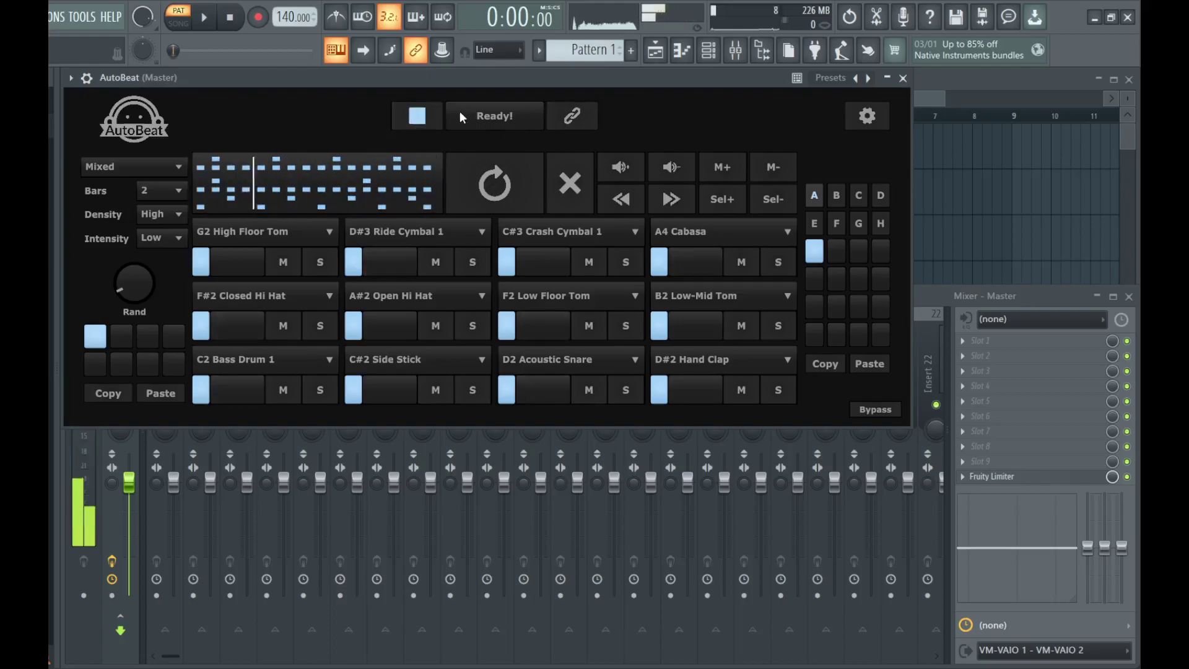
pyautogui.click(417, 117)
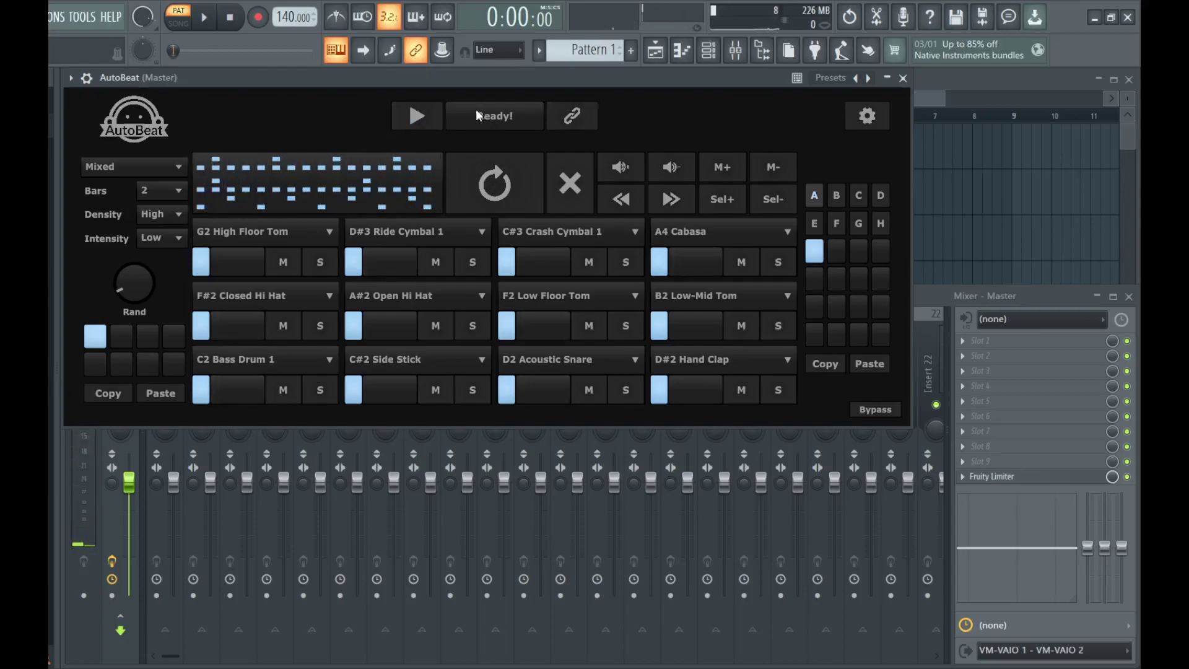
pyautogui.click(574, 118)
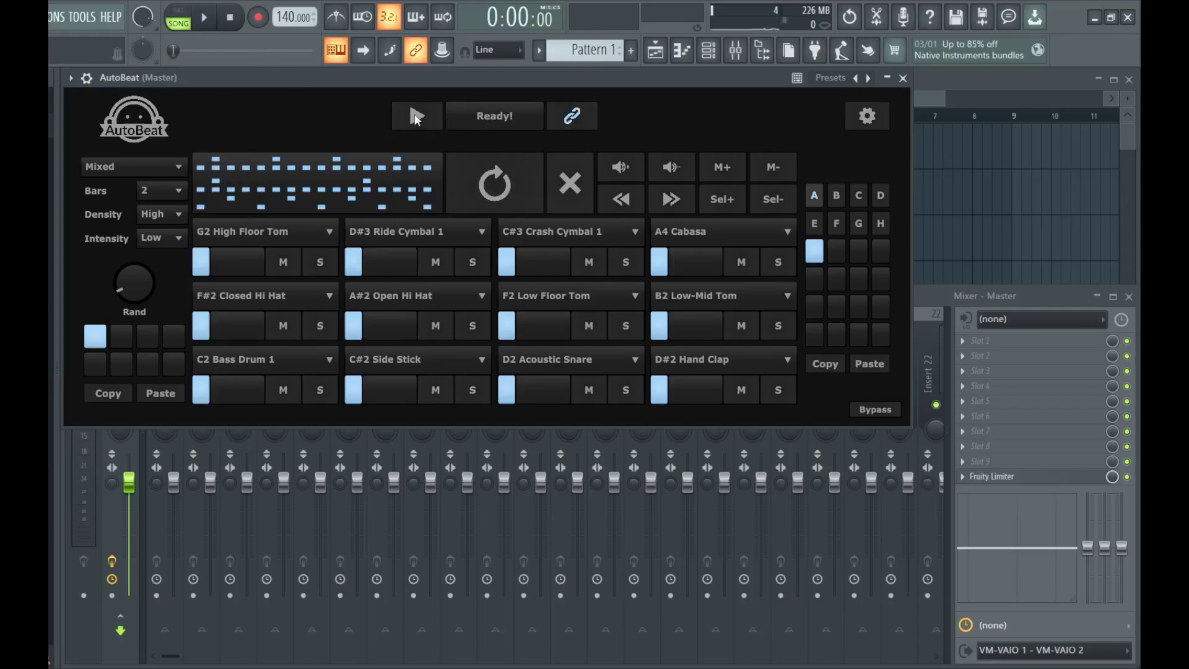
pyautogui.click(204, 17)
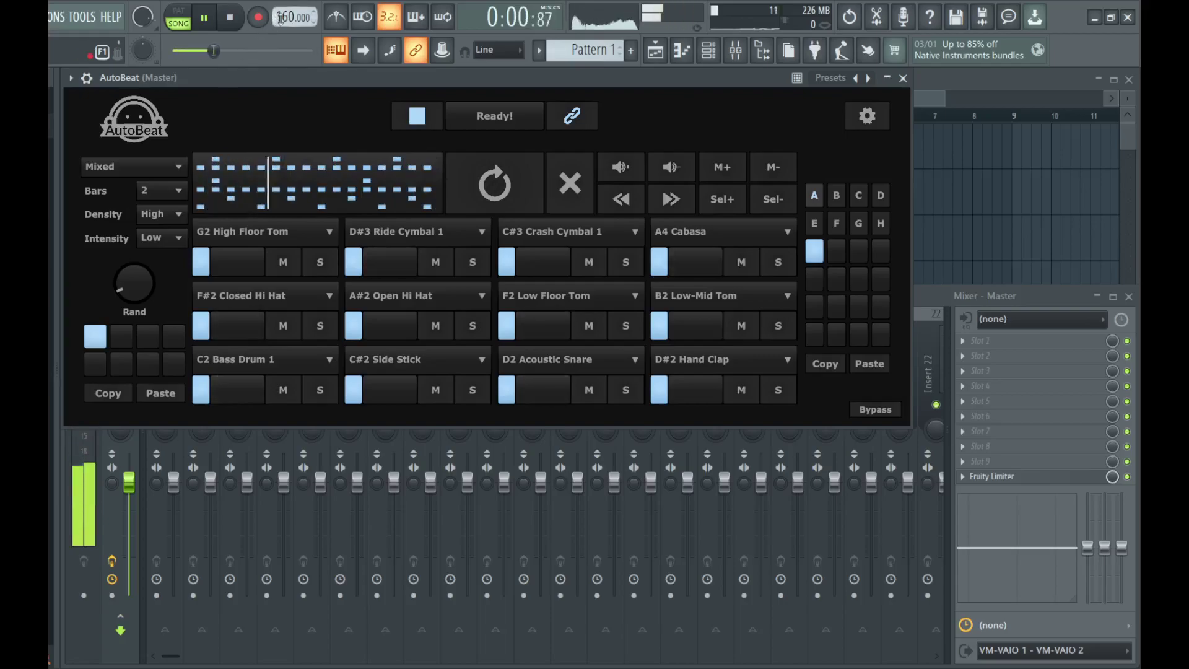
# Raise the project tempo to 200 BPM while the song plays.
pyautogui.scroll(16, 280, 18)
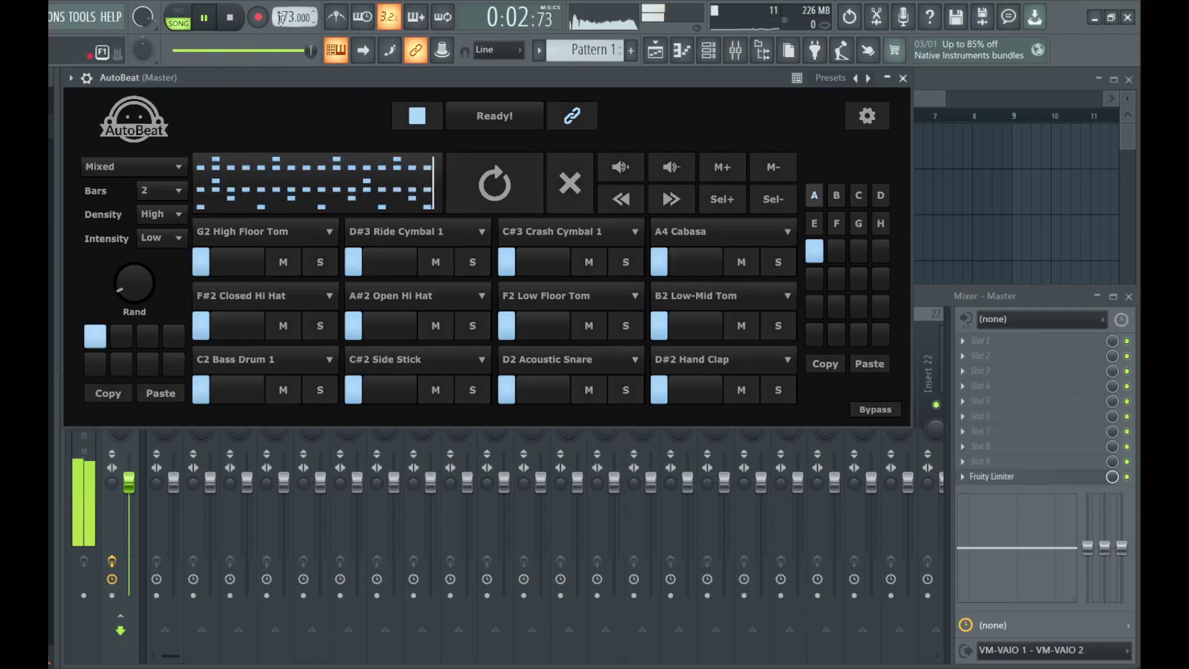
pyautogui.scroll(6, 281, 17)
pyautogui.scroll(15, 280, 17)
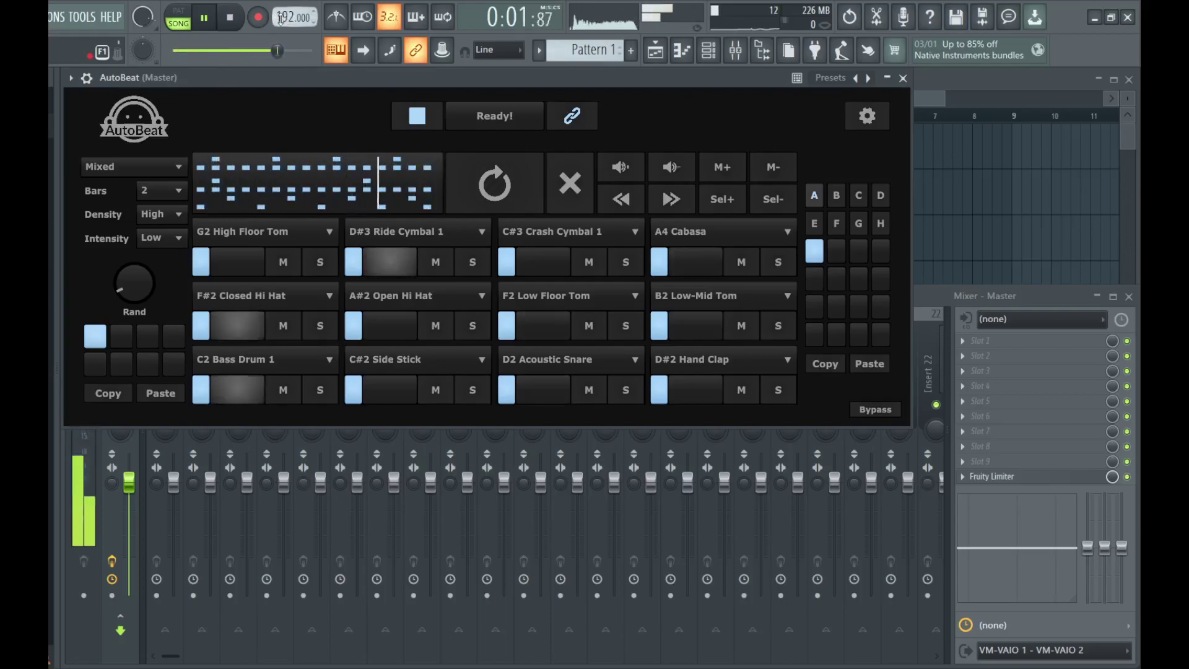
pyautogui.scroll(-2, 281, 17)
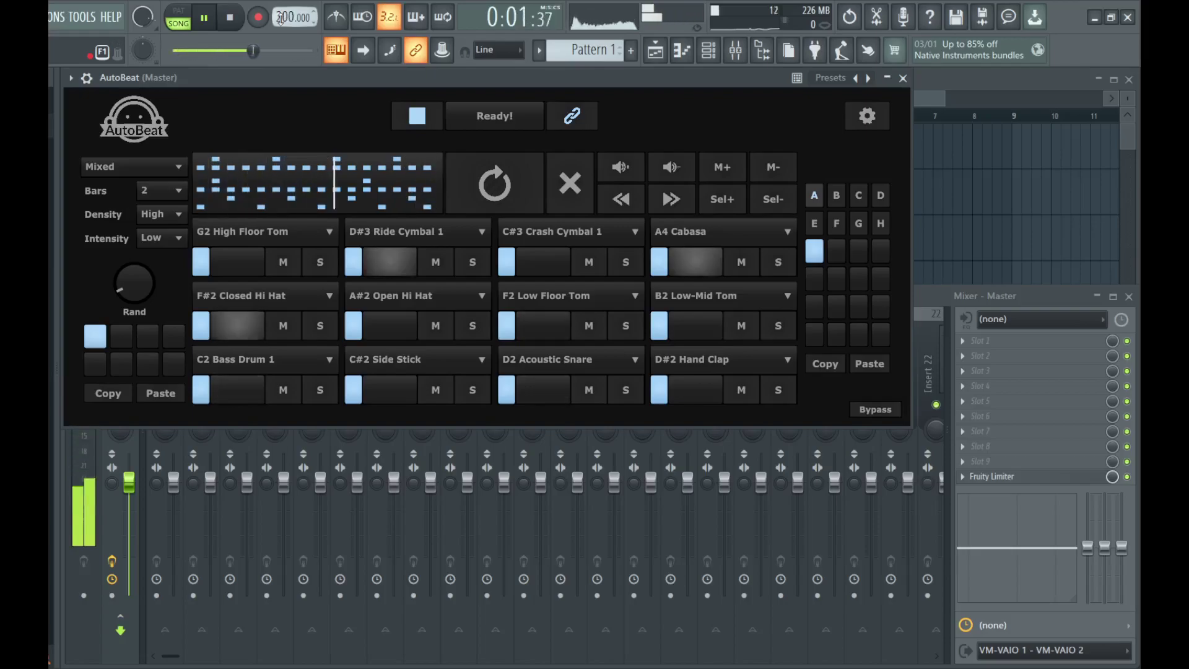
# Generate six new 2-bar beats one after another in AutoBeat with High density and Low intensity.
pyautogui.click(504, 184)
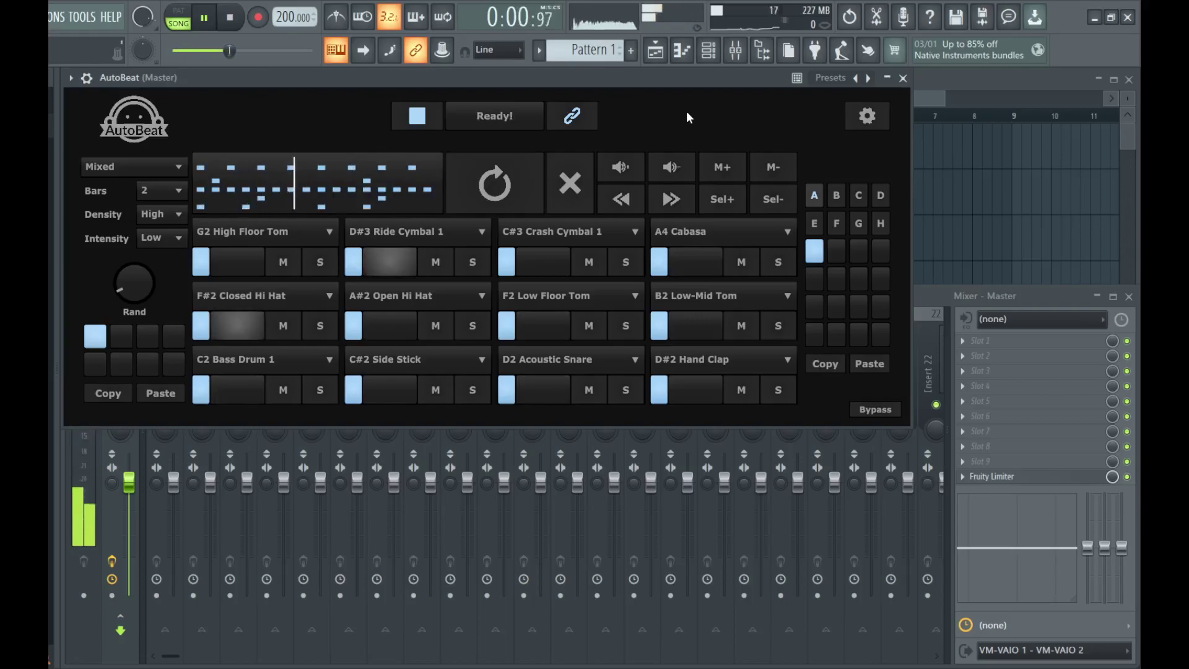
pyautogui.click(495, 188)
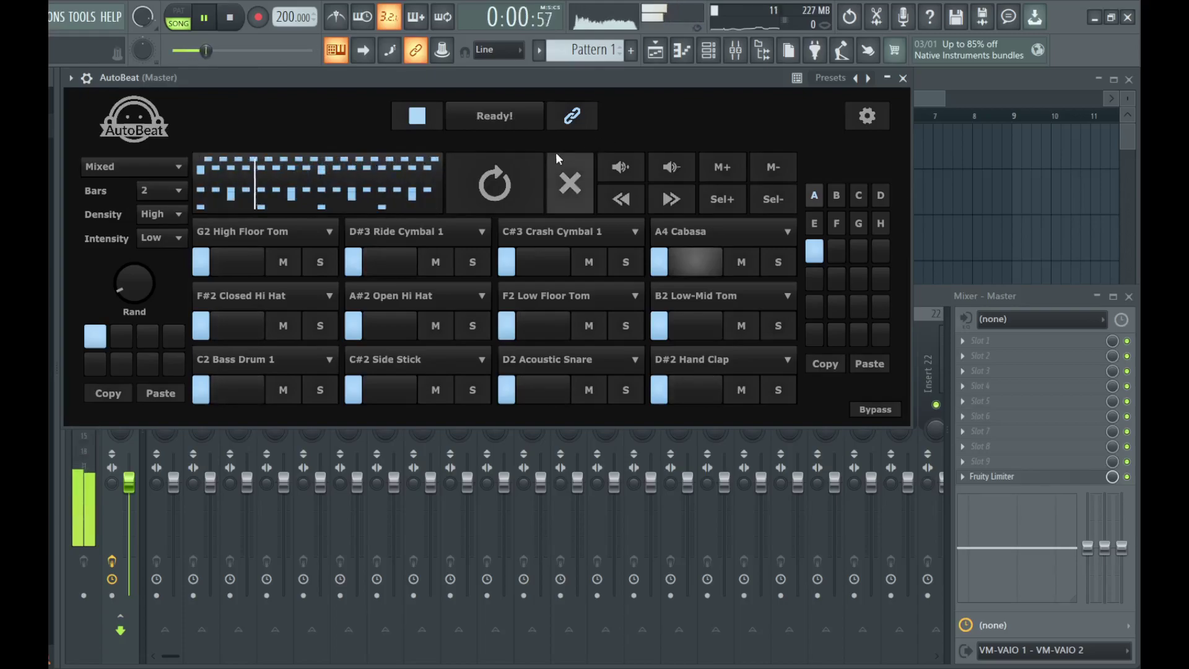
pyautogui.click(502, 184)
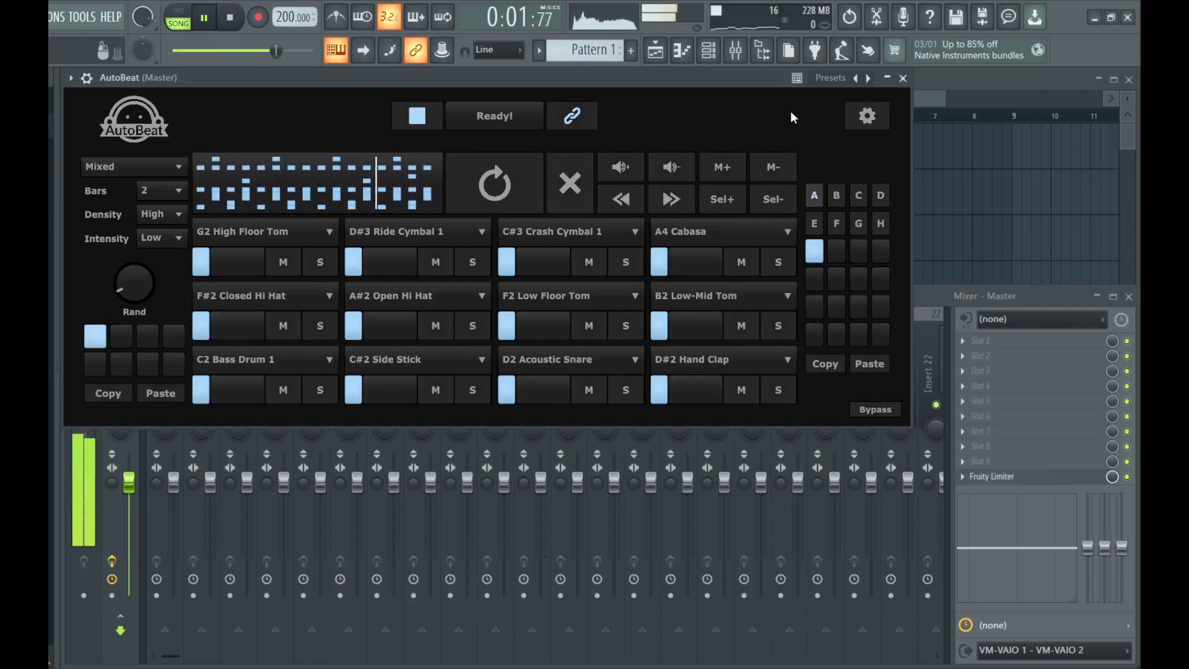
pyautogui.click(484, 183)
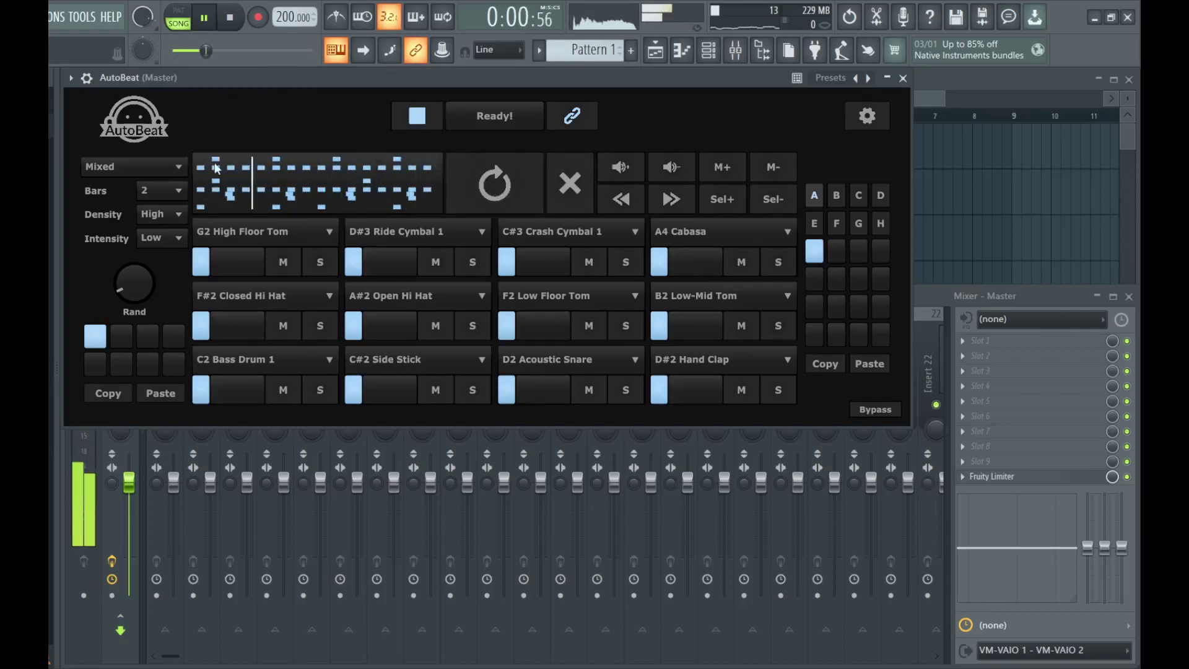
pyautogui.click(491, 190)
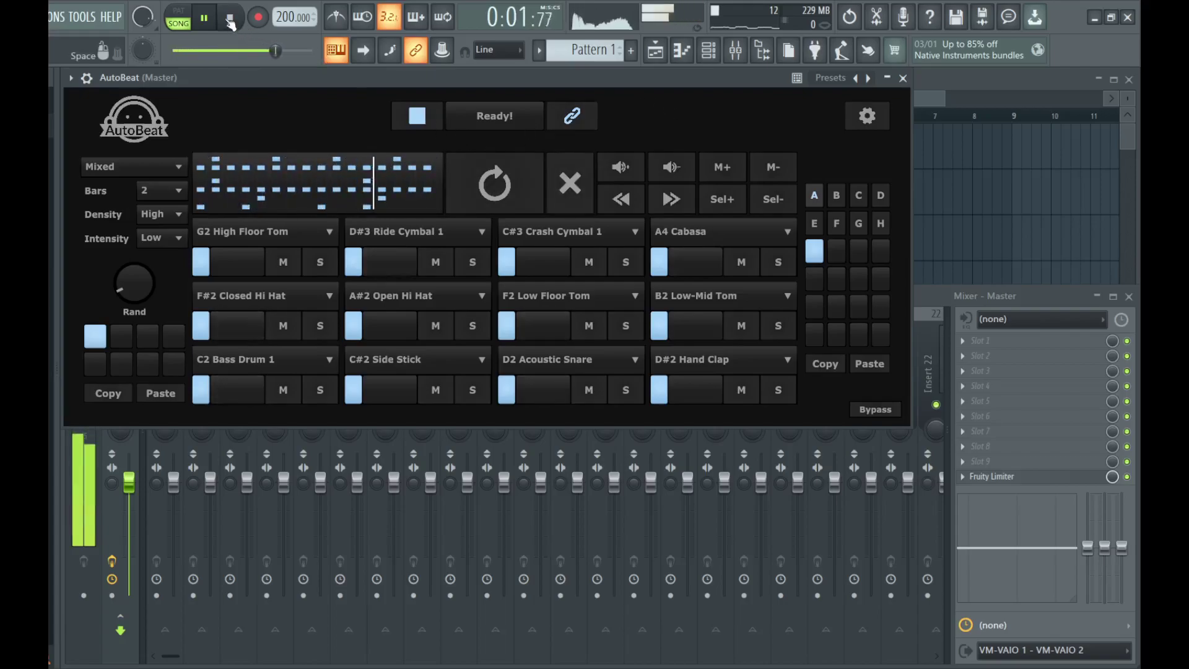
pyautogui.click(490, 191)
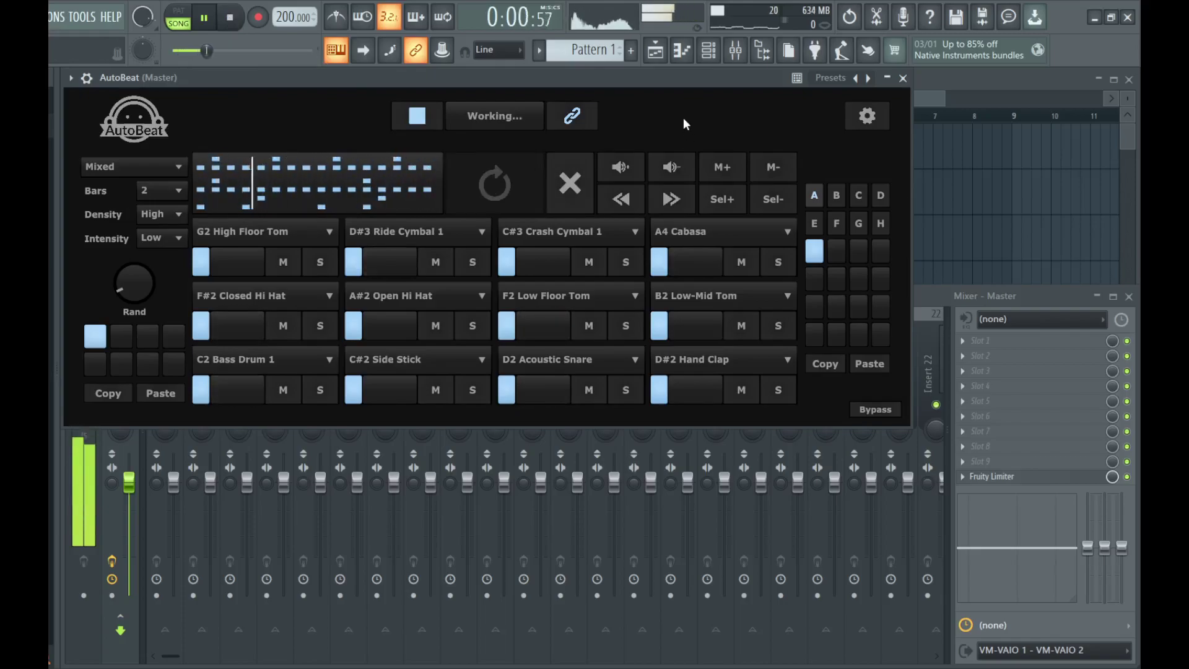
# Add Pattern 1 clips at bars 3 and 4 of Track 1 in the playlist.
pyautogui.click(929, 98)
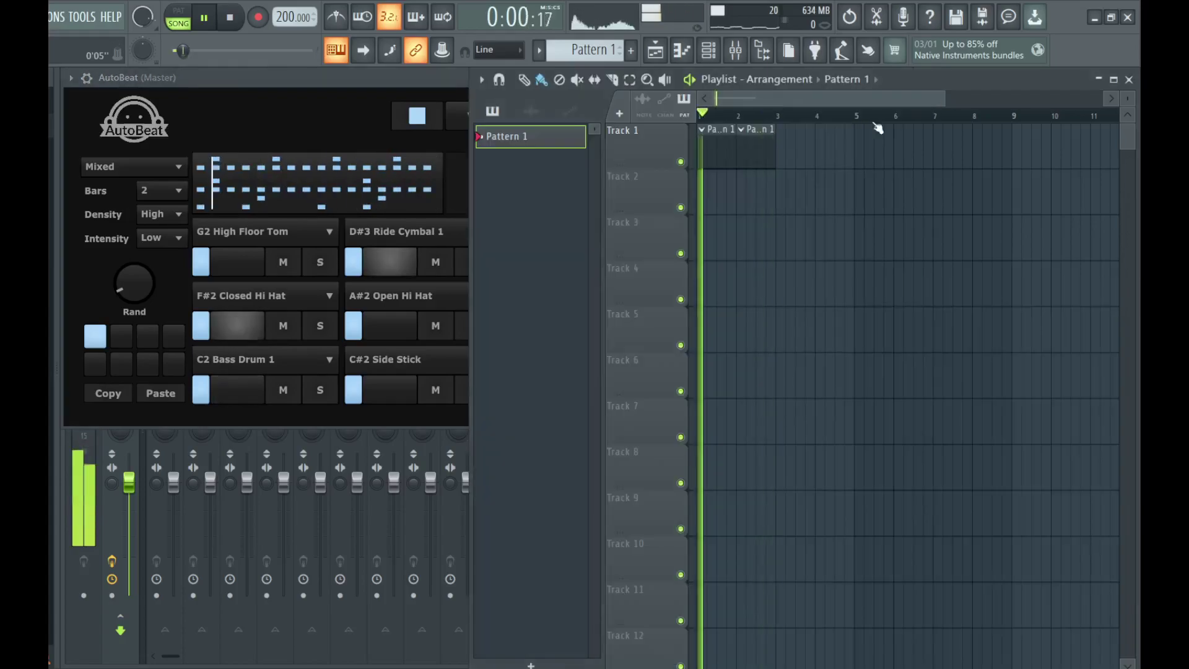
pyautogui.click(788, 156)
pyautogui.moveTo(818, 154); pyautogui.dragTo(828, 153)
pyautogui.click(839, 156)
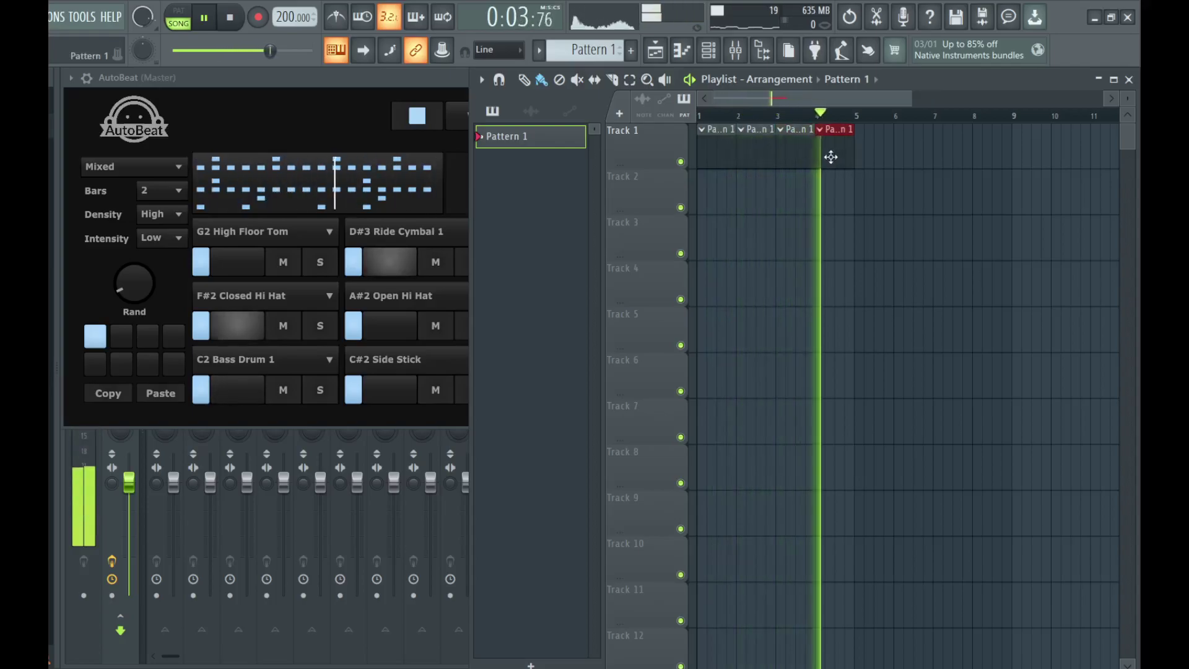
# Generate a 4-bar beat in AutoBeat, and two more with Density and Intensity set to Rand.
pyautogui.click(155, 190)
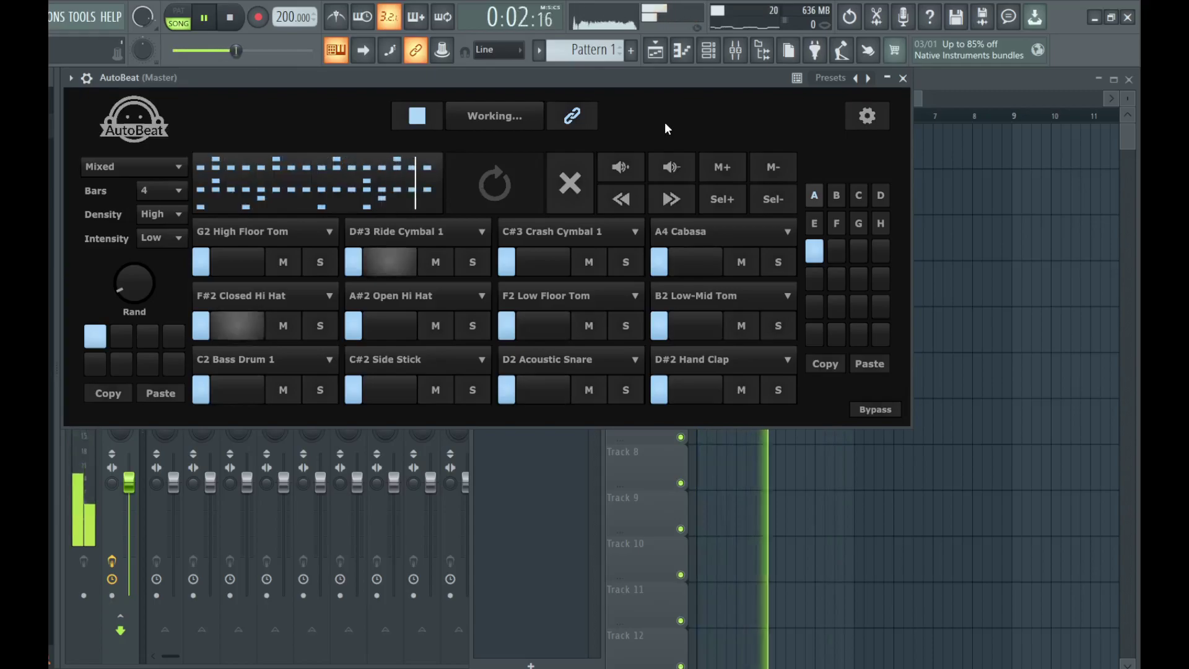
pyautogui.click(473, 197)
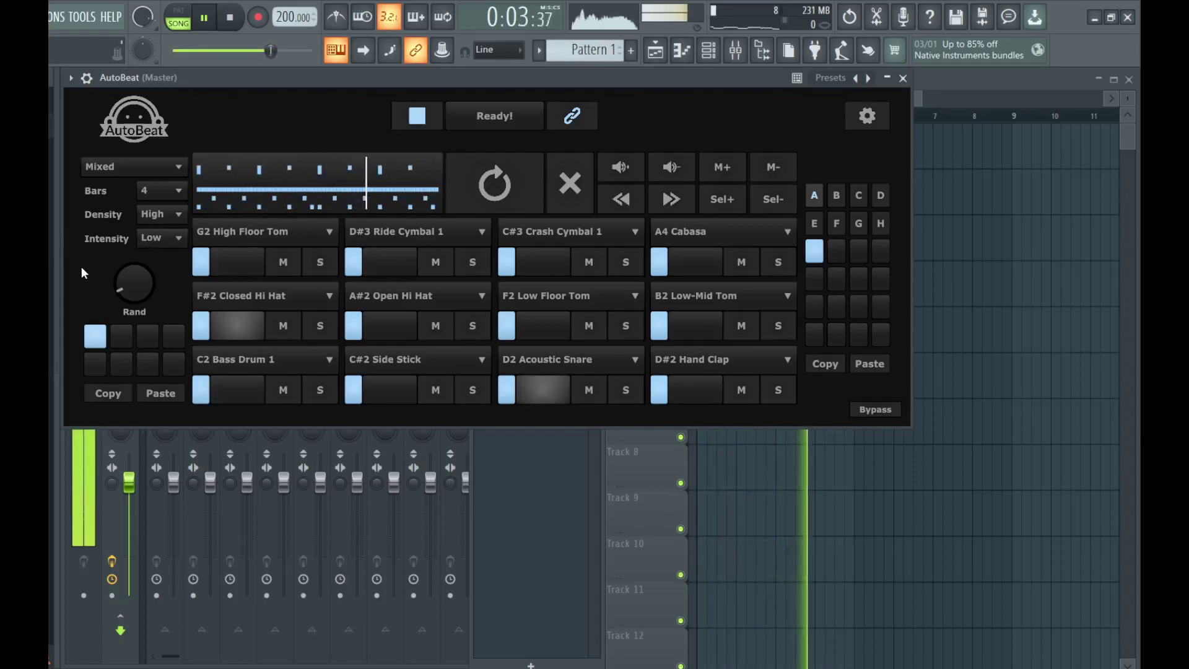
pyautogui.scroll(-1, 158, 208)
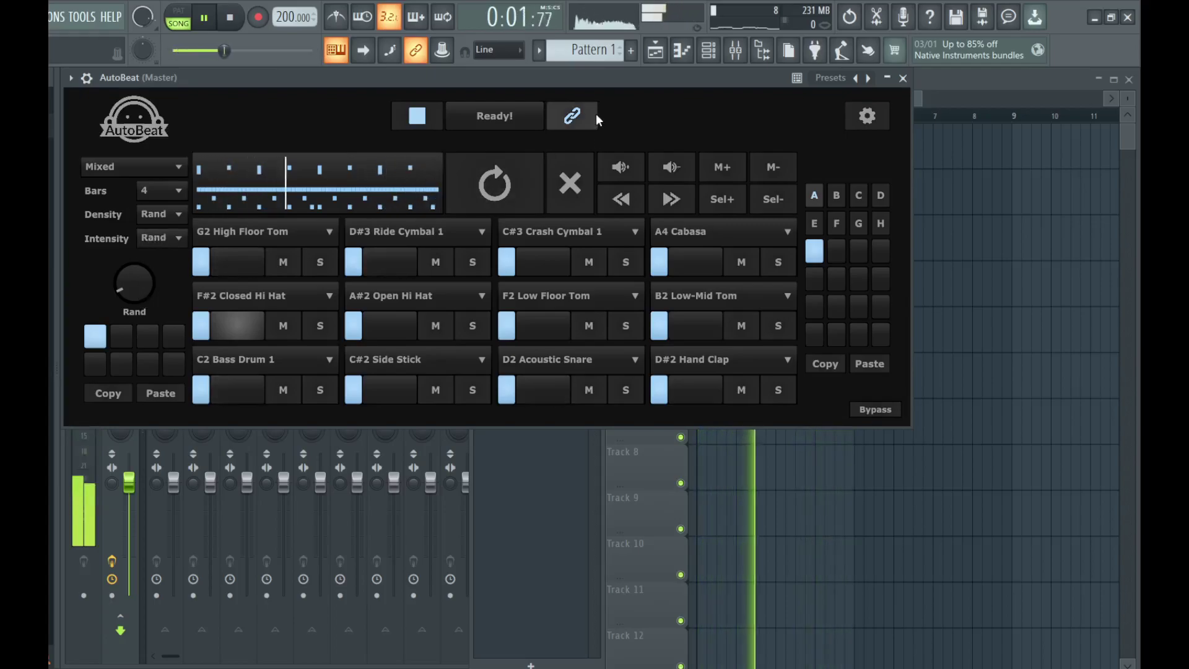
pyautogui.click(502, 184)
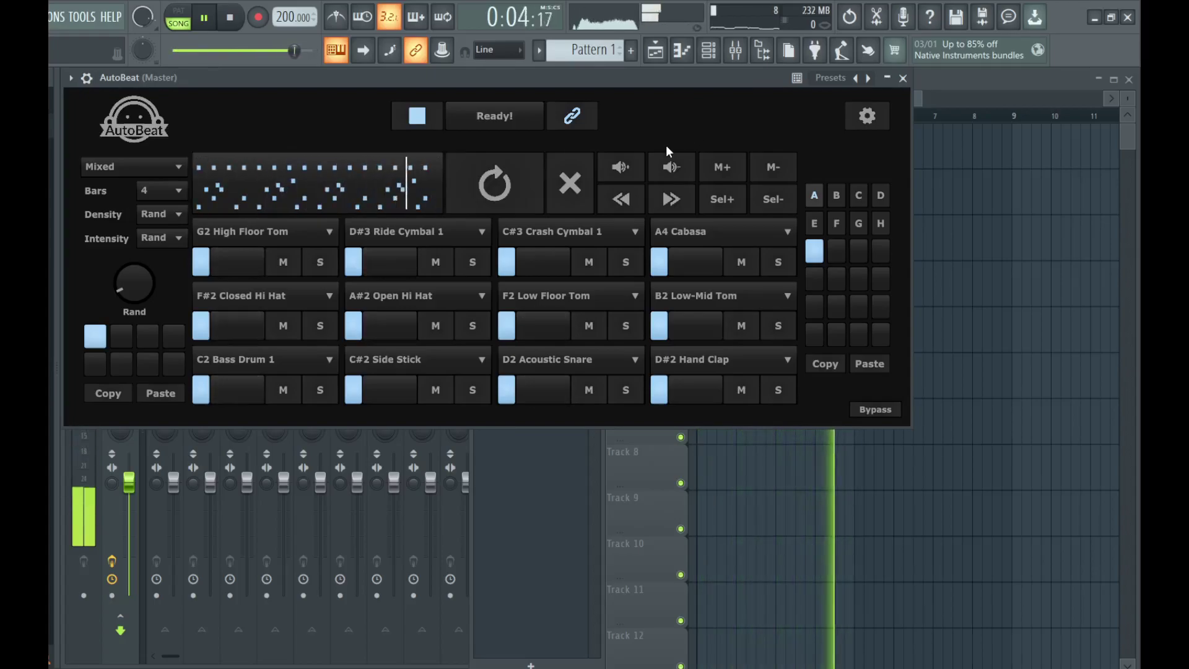
pyautogui.click(490, 196)
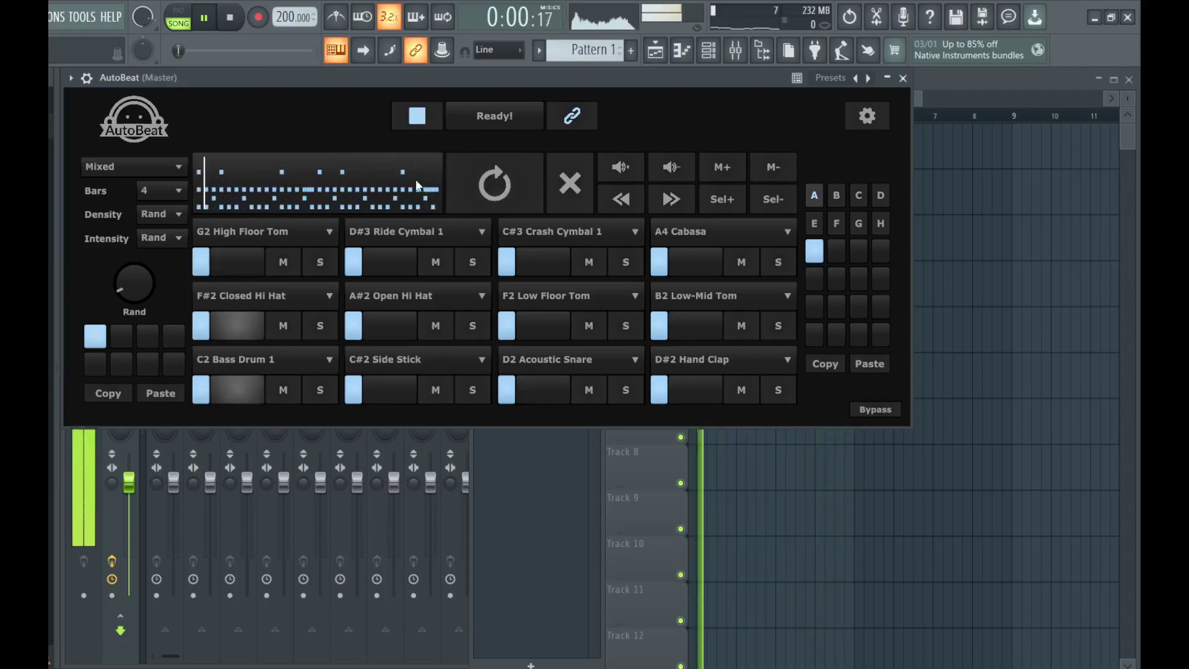
# Extend Track 1 in the playlist with Pattern 1 clips filling bars 5 to 8 without a gap.
pyautogui.click(975, 80)
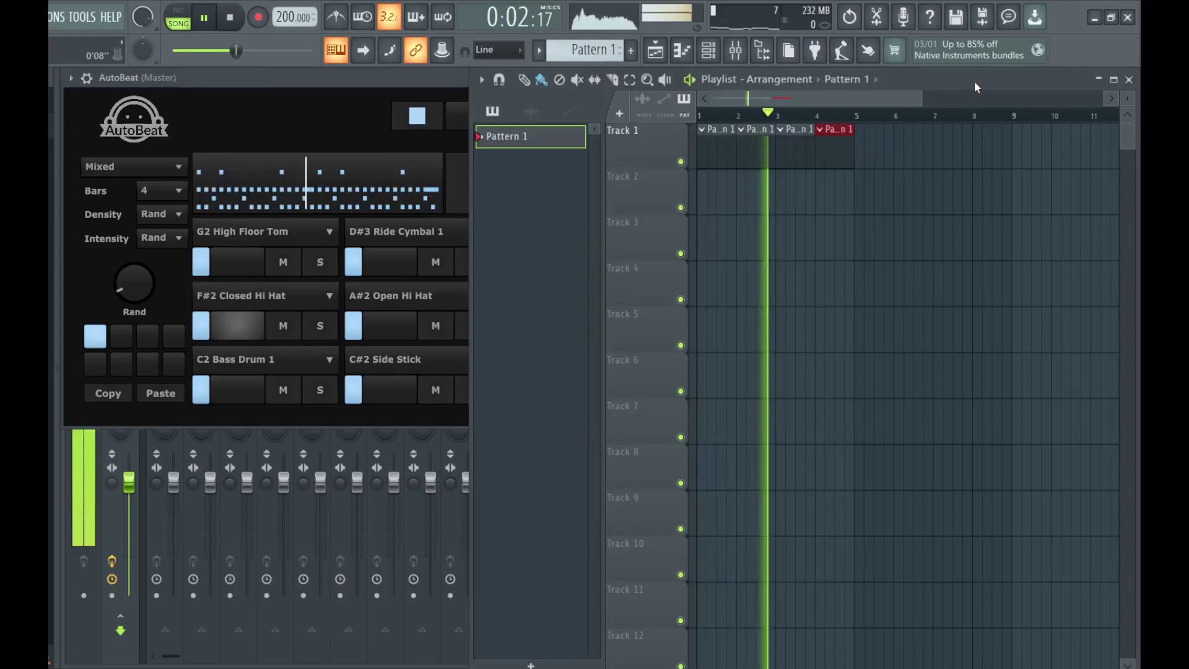
pyautogui.moveTo(866, 151); pyautogui.dragTo(971, 158)
pyautogui.moveTo(881, 155)
pyautogui.mouseDown()
pyautogui.moveTo(863, 154)
pyautogui.moveTo(879, 157)
pyautogui.mouseUp()
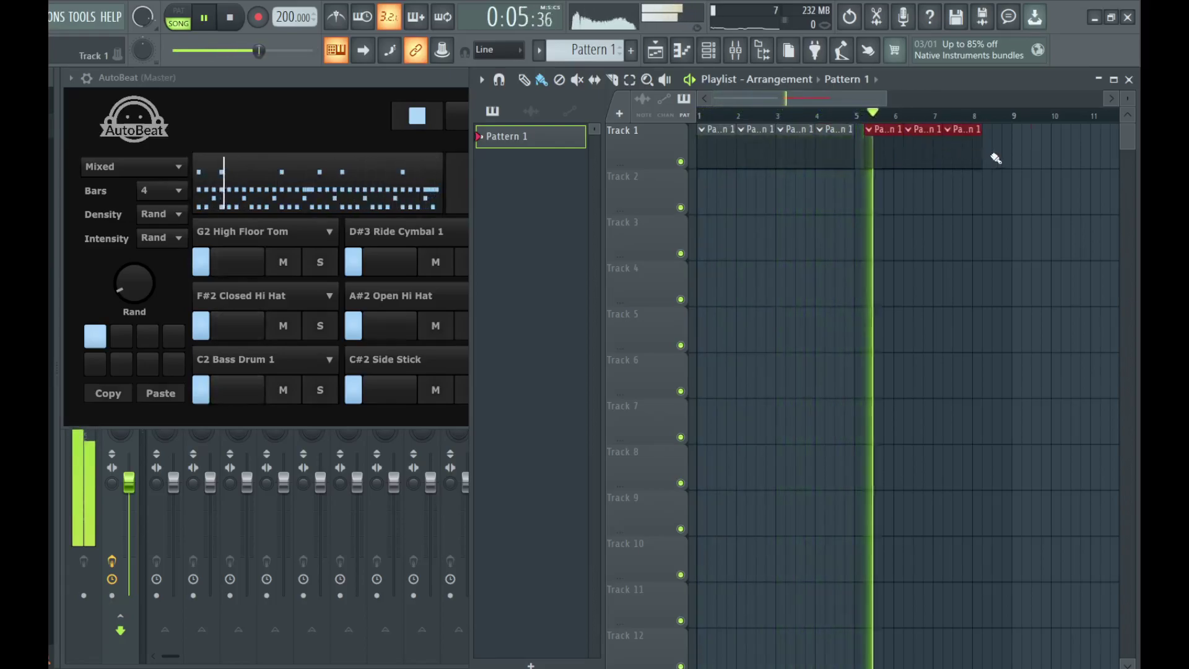
pyautogui.click(997, 157)
pyautogui.moveTo(1013, 155); pyautogui.dragTo(1003, 154)
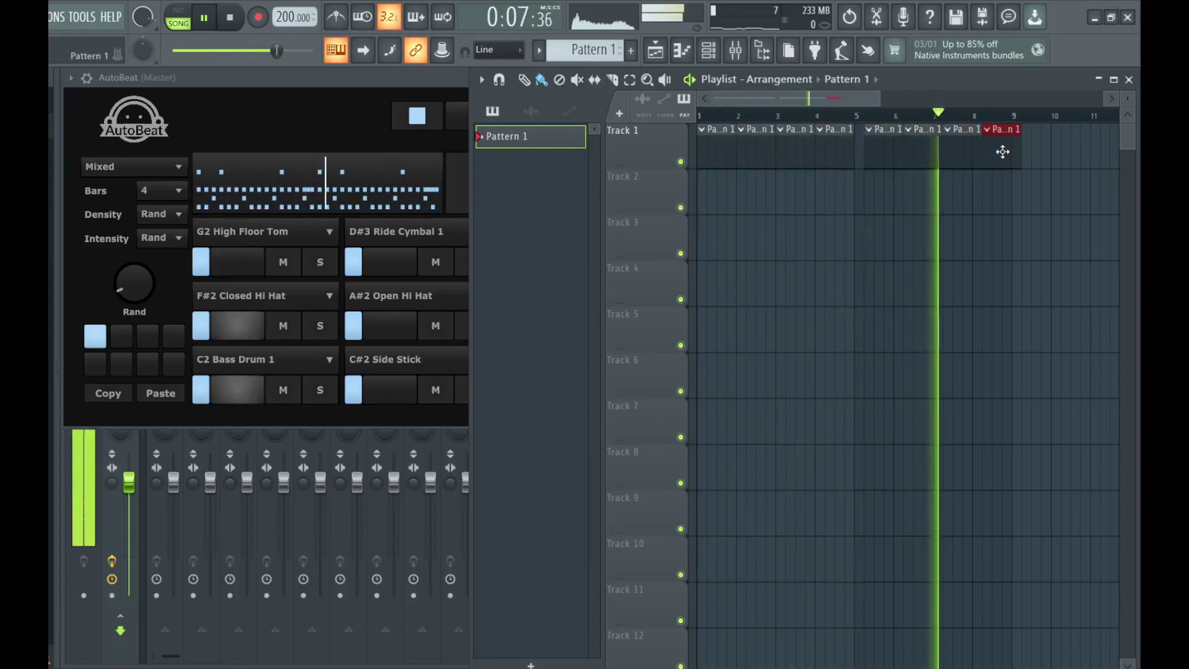
pyautogui.moveTo(876, 154); pyautogui.dragTo(992, 146)
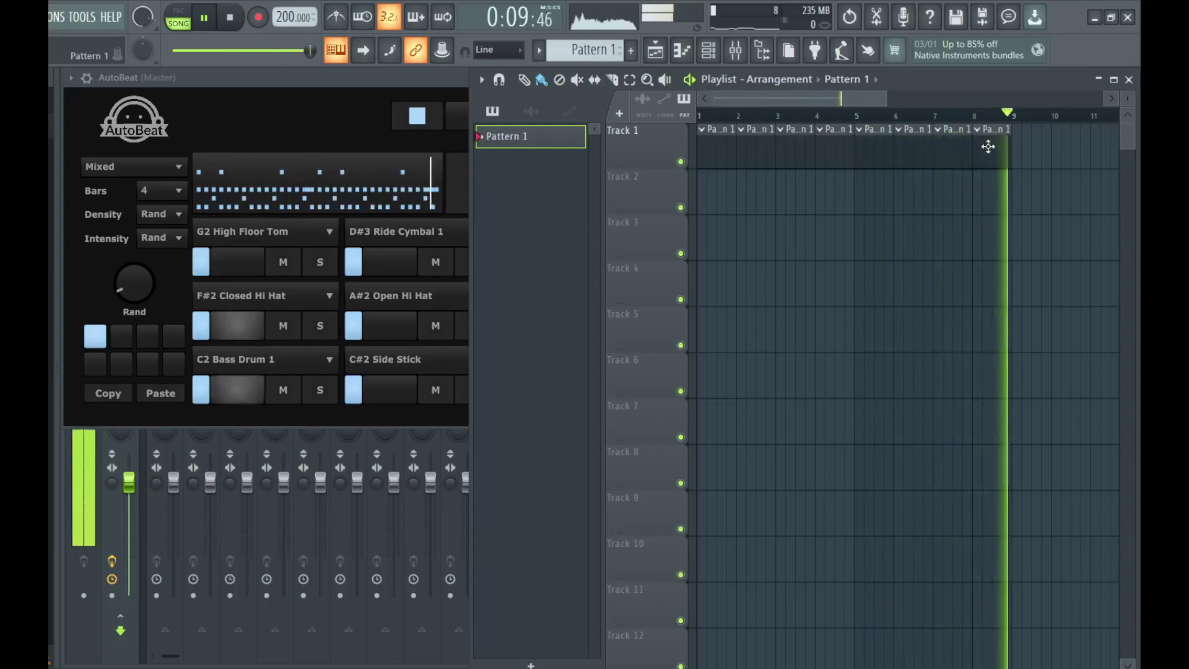
# Set AutoBeat to 8 bars with the Rand knob at its midpoint, and generate three new beats in turn.
pyautogui.click(165, 183)
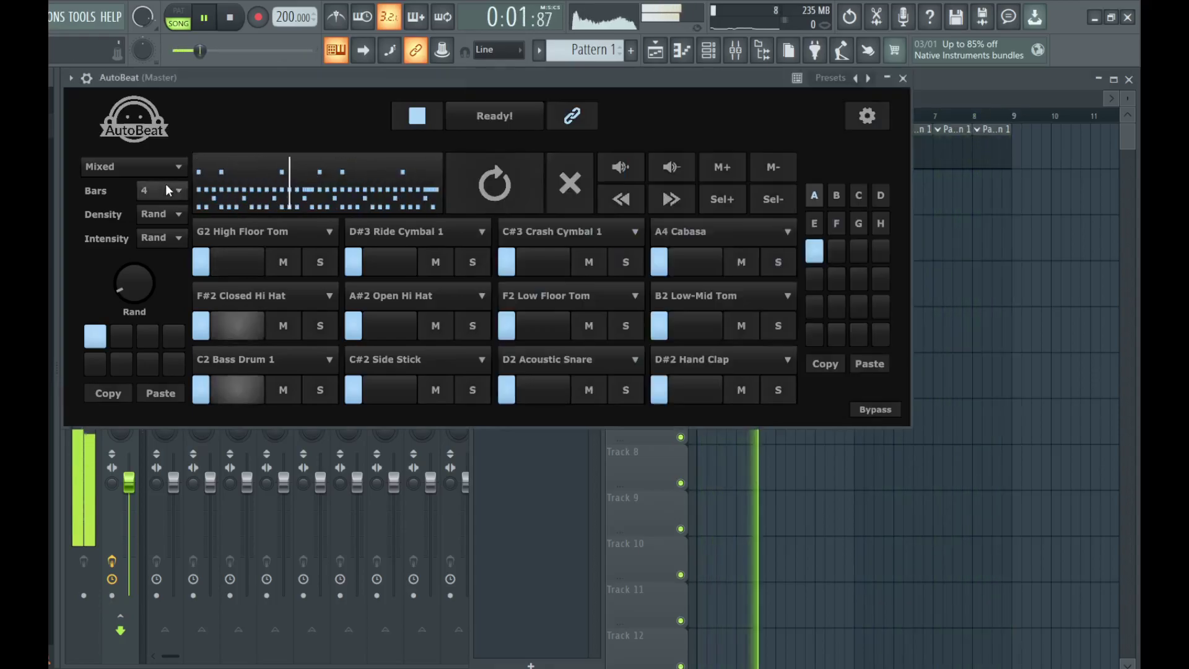
pyautogui.click(168, 269)
pyautogui.click(519, 184)
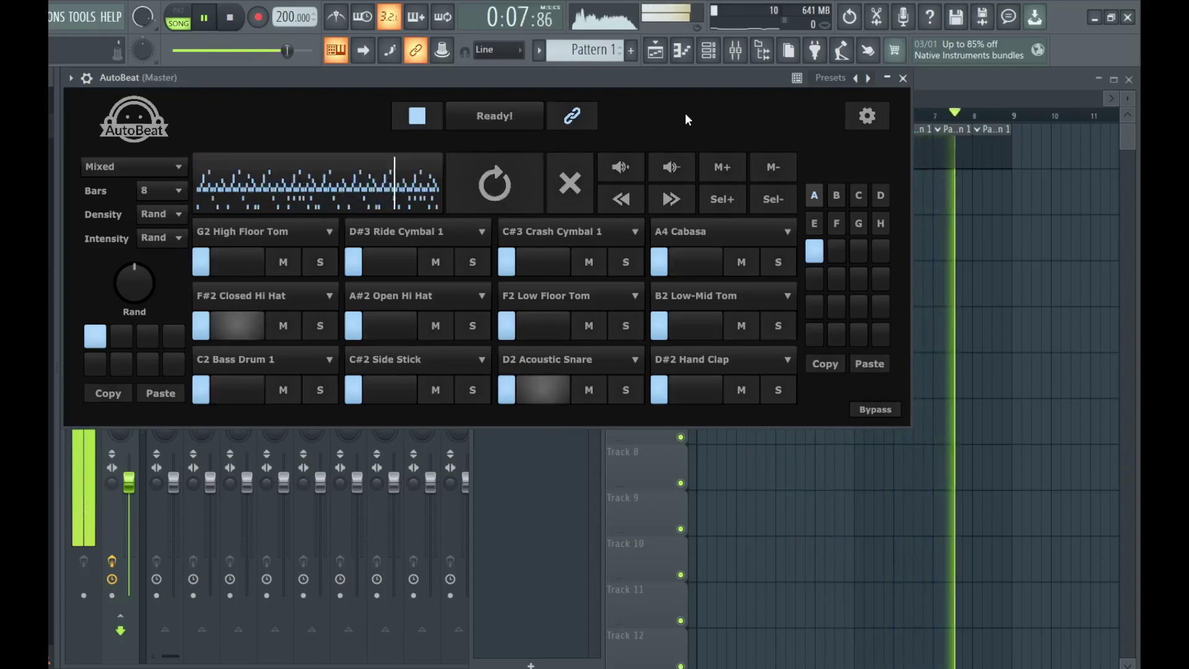
pyautogui.click(501, 189)
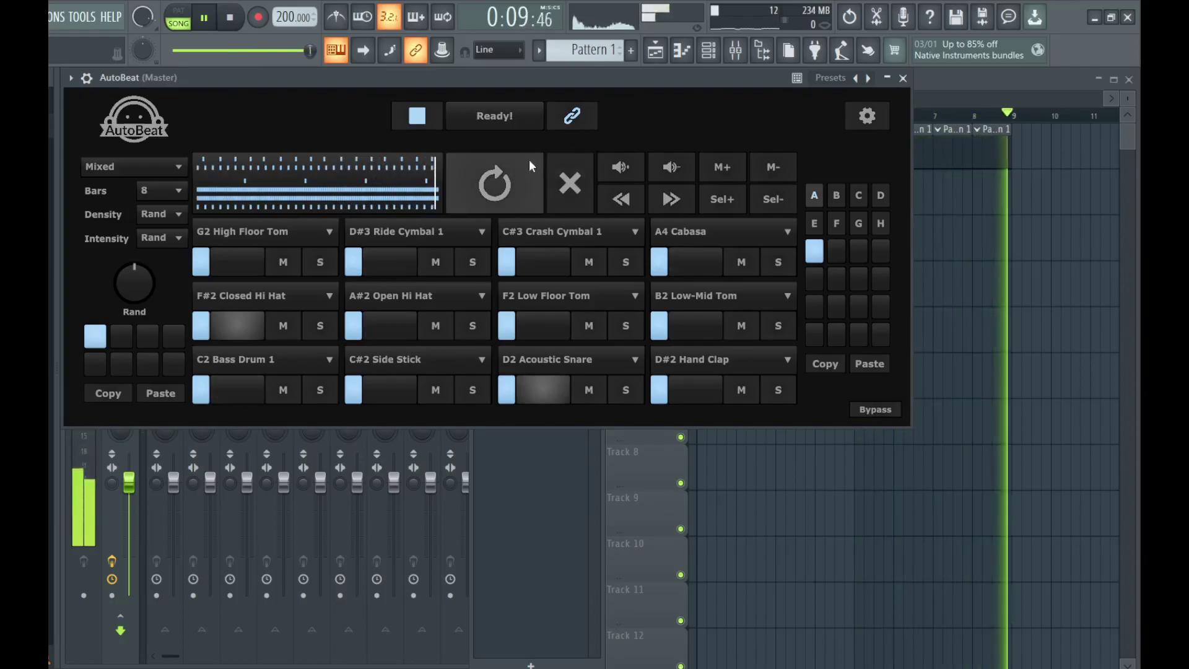
pyautogui.click(488, 185)
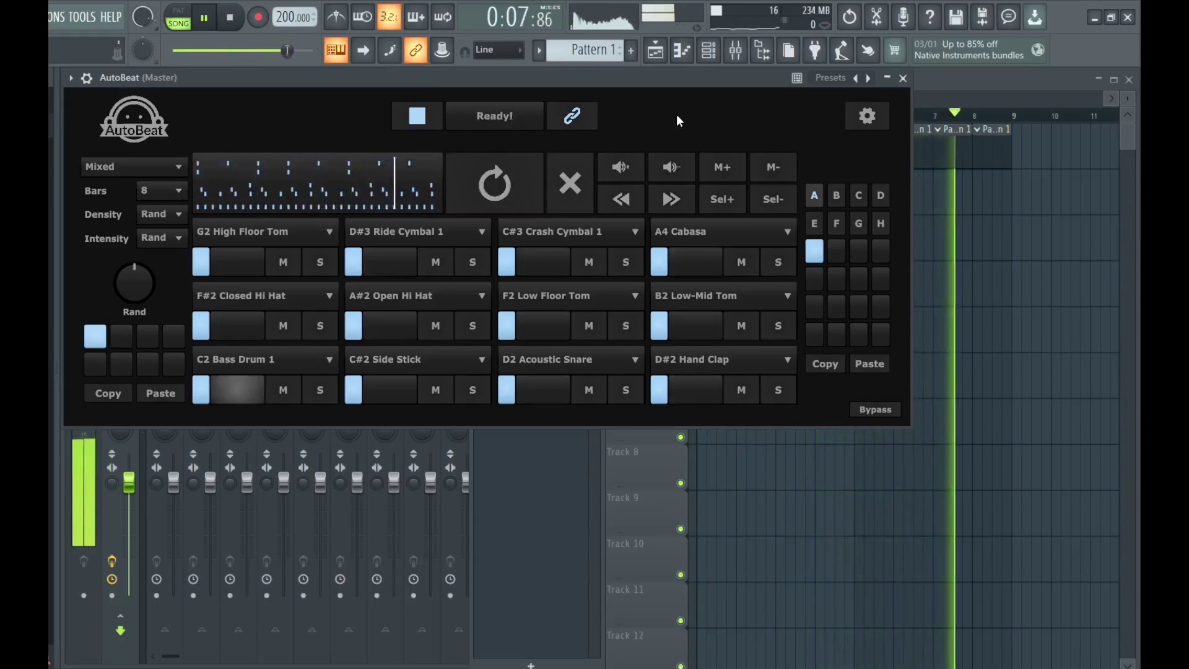
# Turn AutoBeat's Rand knob up to maximum and generate two new 8-bar beats.
pyautogui.moveTo(135, 287); pyautogui.dragTo(154, 225)
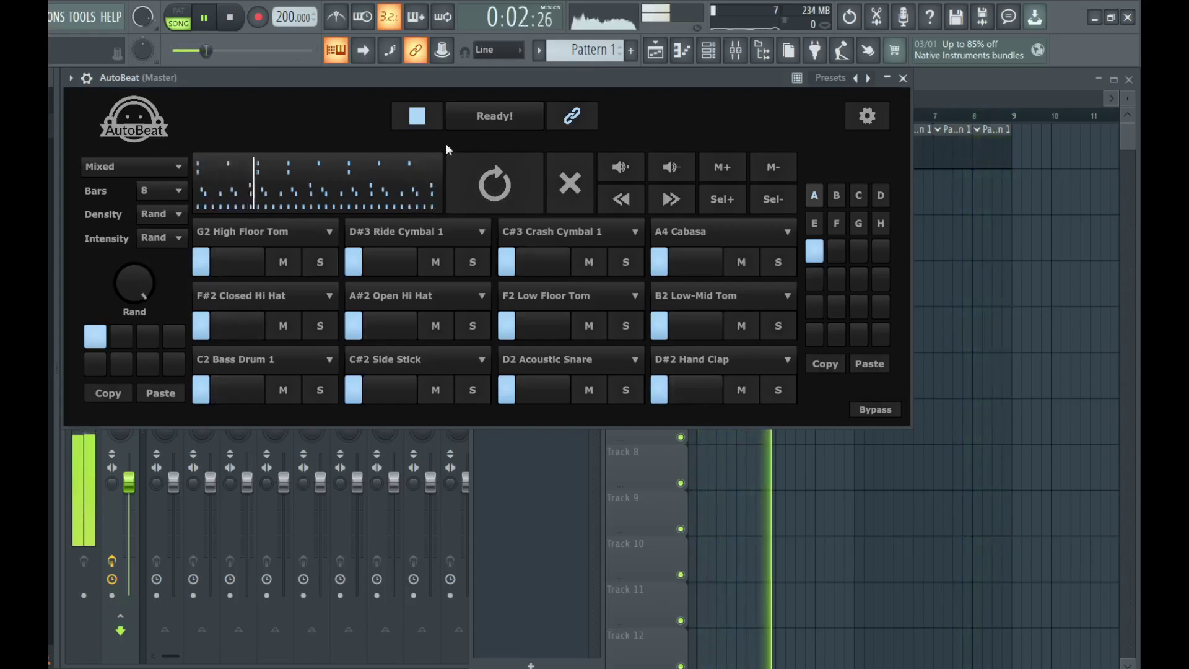
pyautogui.click(495, 184)
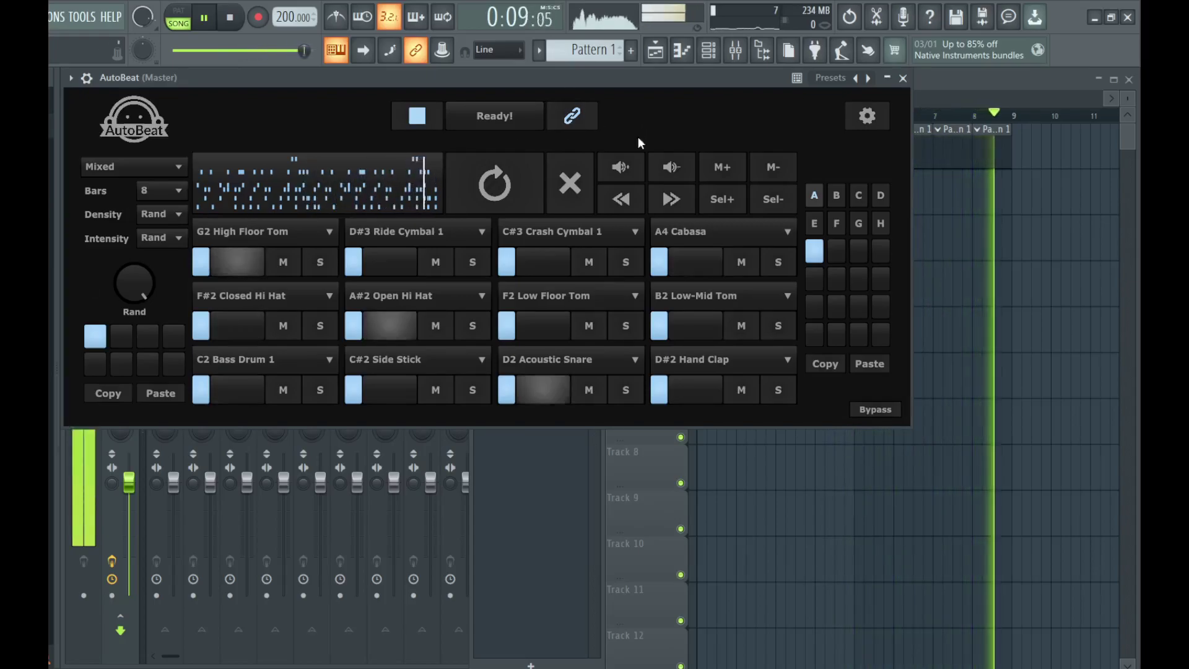
pyautogui.click(508, 174)
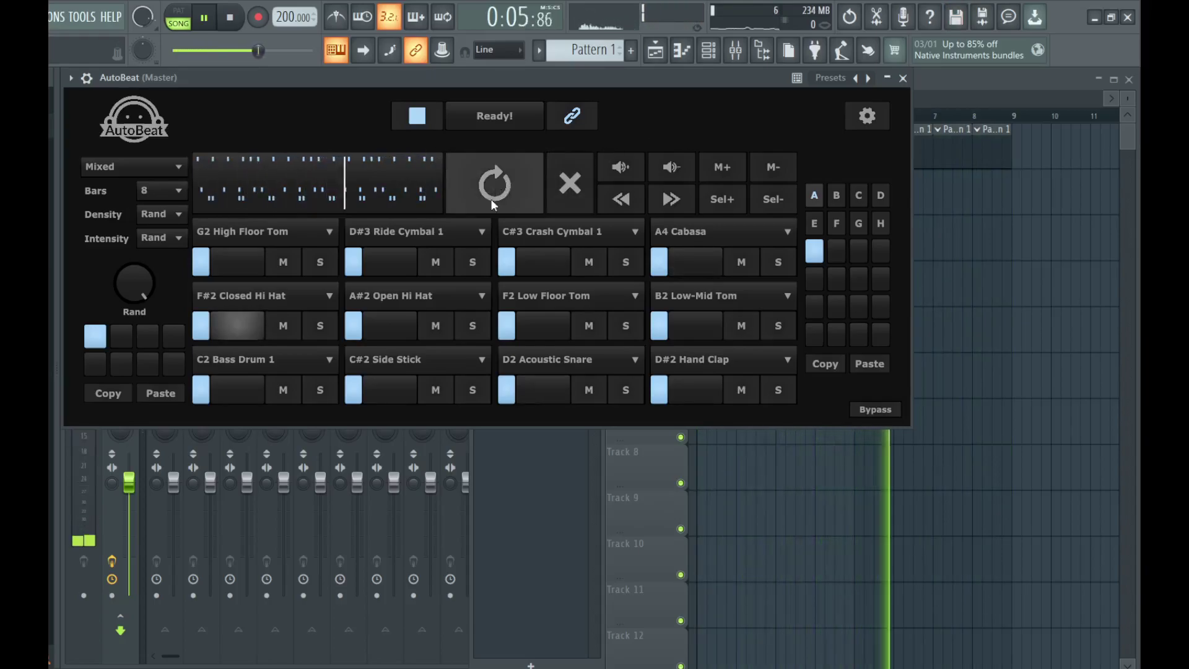
# Generate further 8-bar beats in AutoBeat, switching the beat style to Random along the way.
pyautogui.click(523, 202)
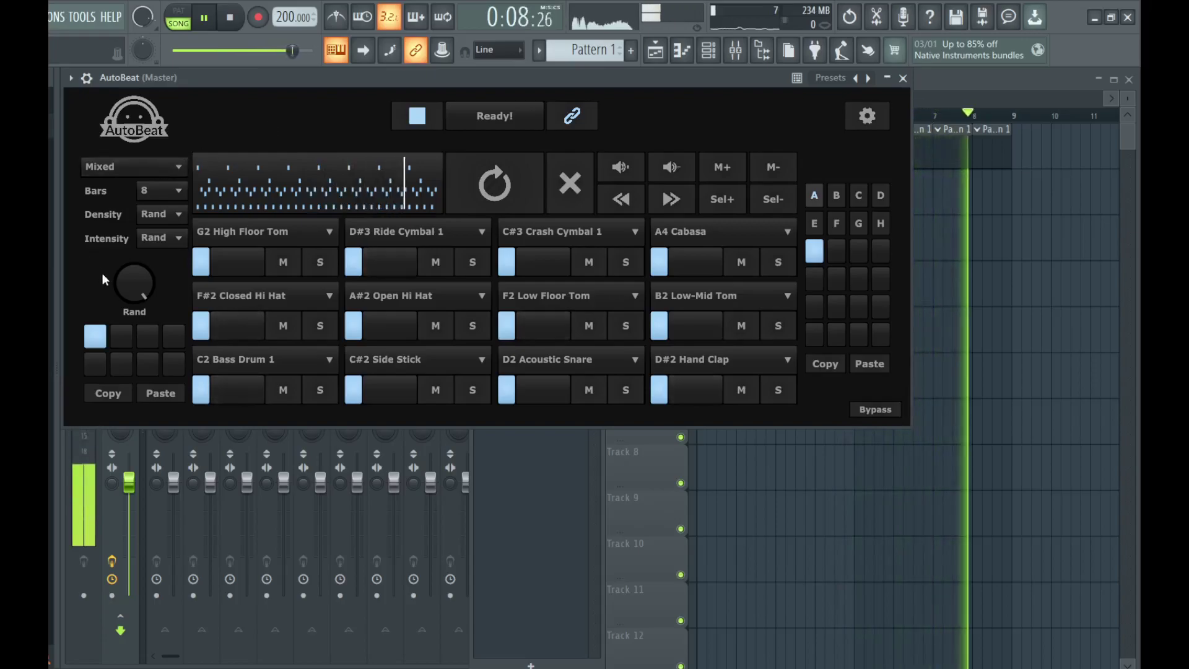
pyautogui.click(461, 185)
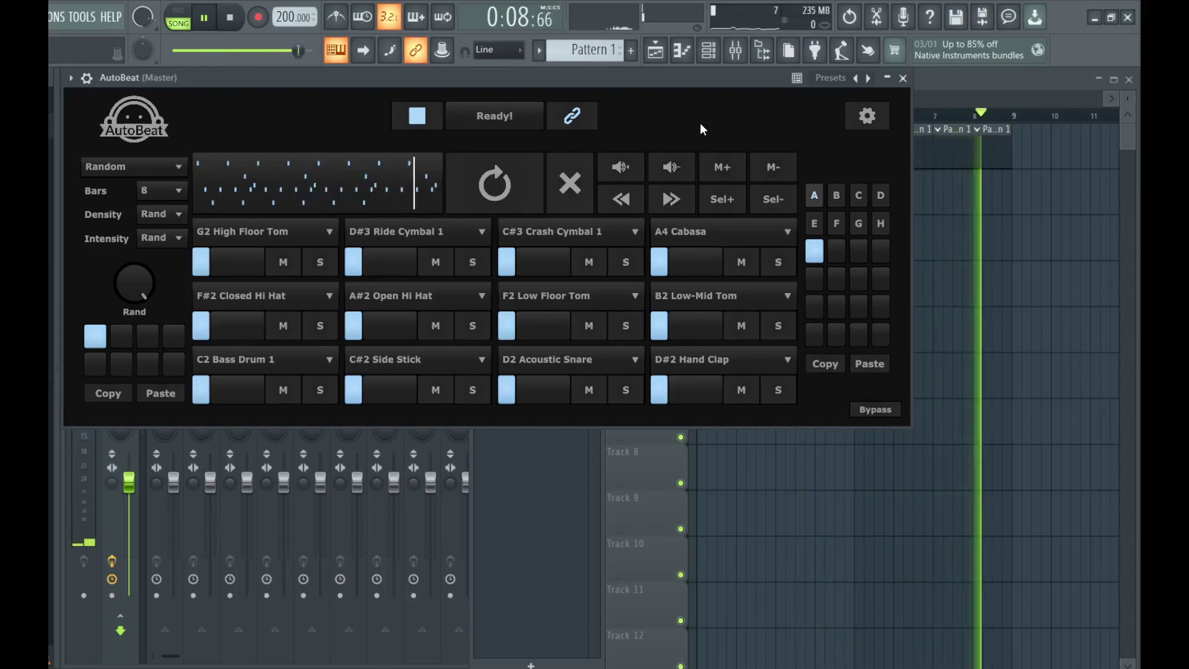
pyautogui.click(507, 182)
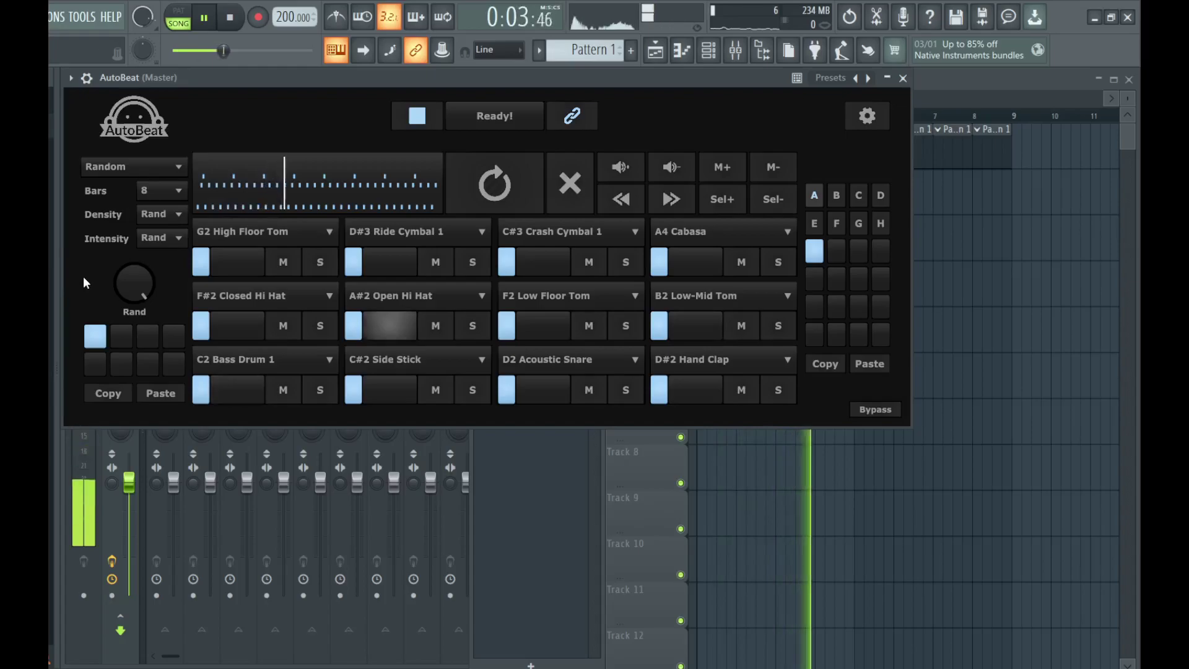
# Set AutoBeat's beat style back to Mixed and keep generating new 8-bar beats with Density and Intensity on Rand.
pyautogui.click(498, 188)
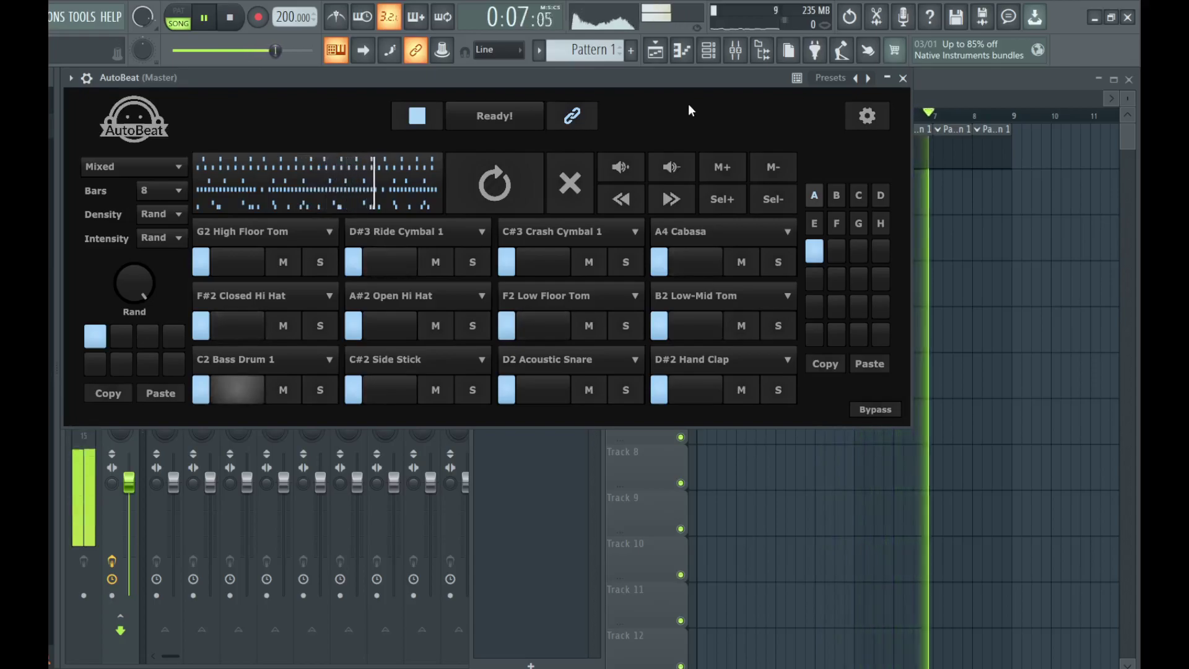
pyautogui.click(507, 197)
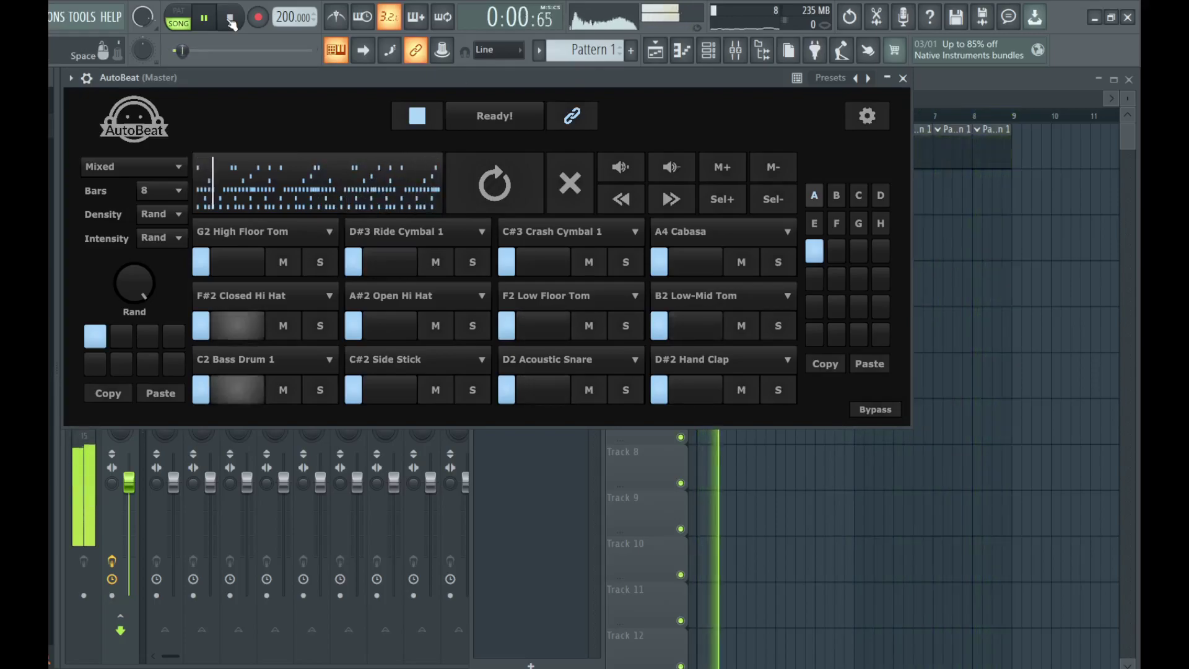
pyautogui.click(494, 184)
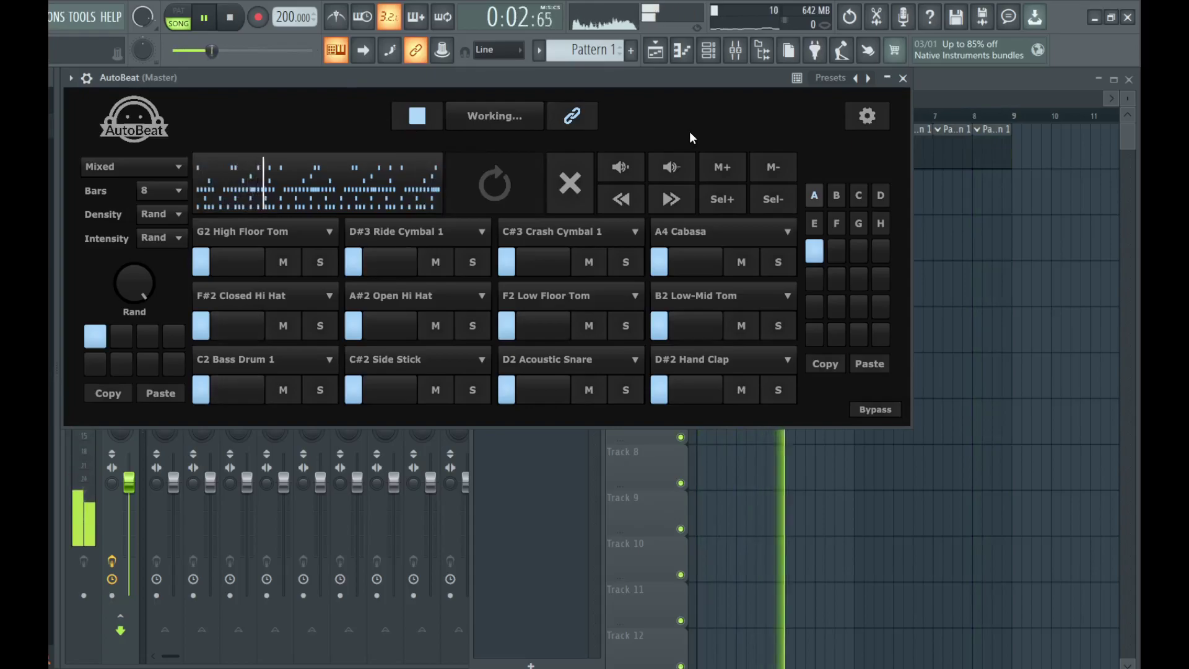